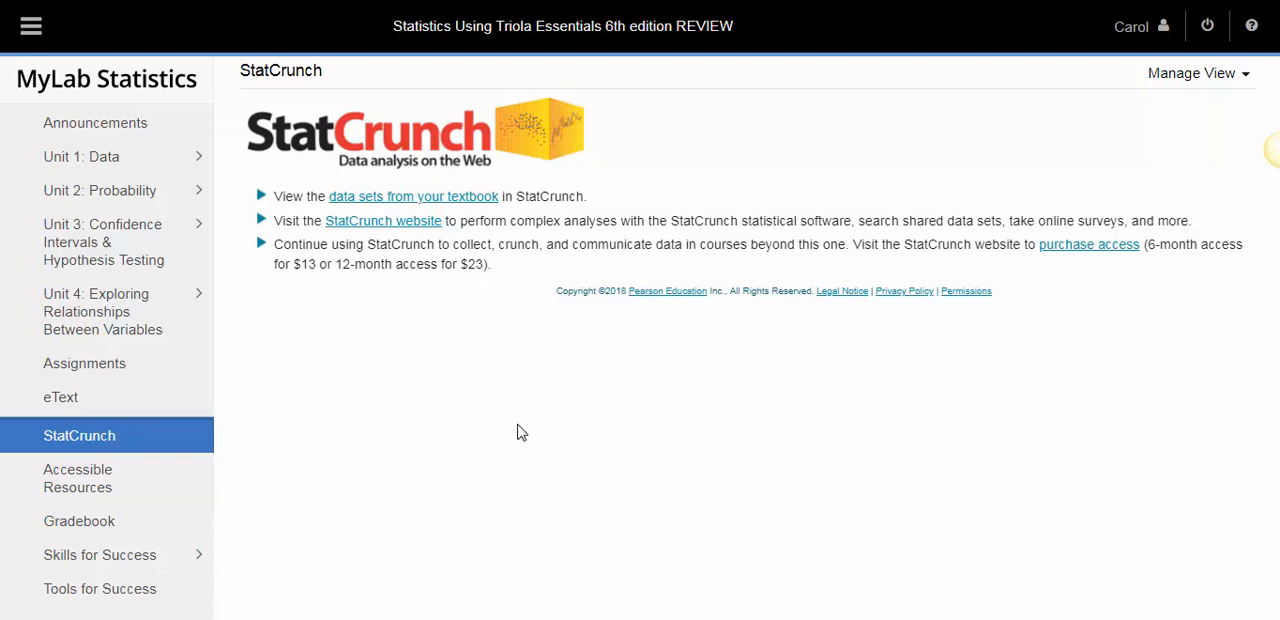
# Open the Foot and Height data set from the textbook's data sets in StatCrunch
pyautogui.click(67, 446)
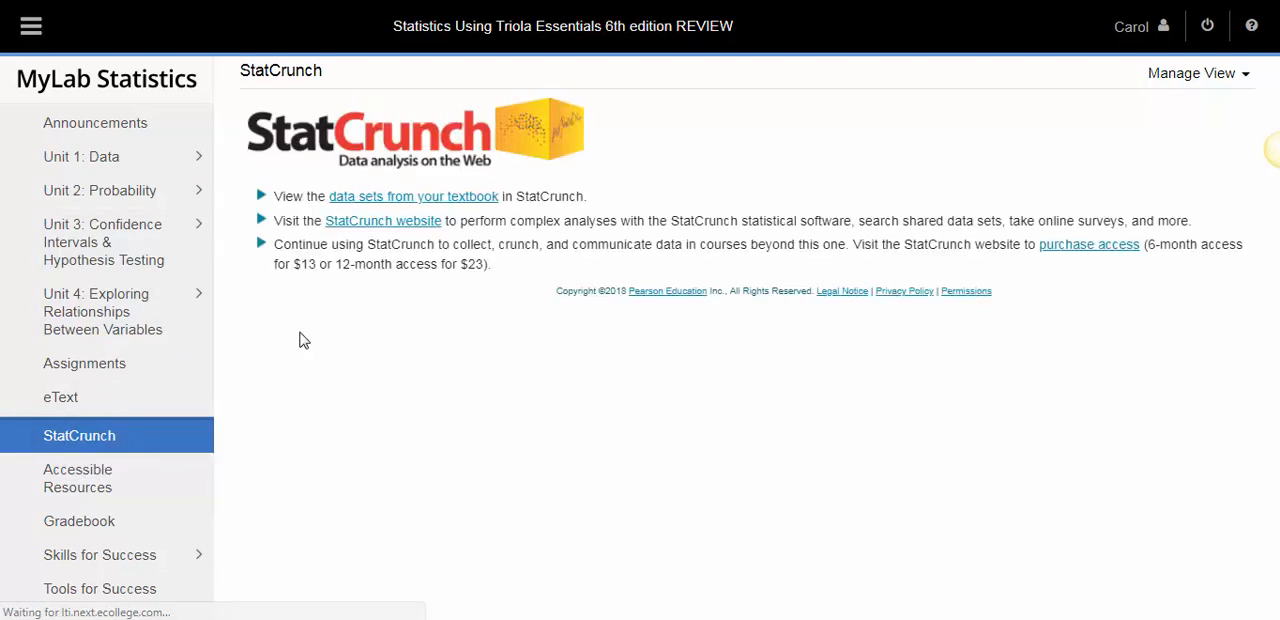
pyautogui.click(427, 207)
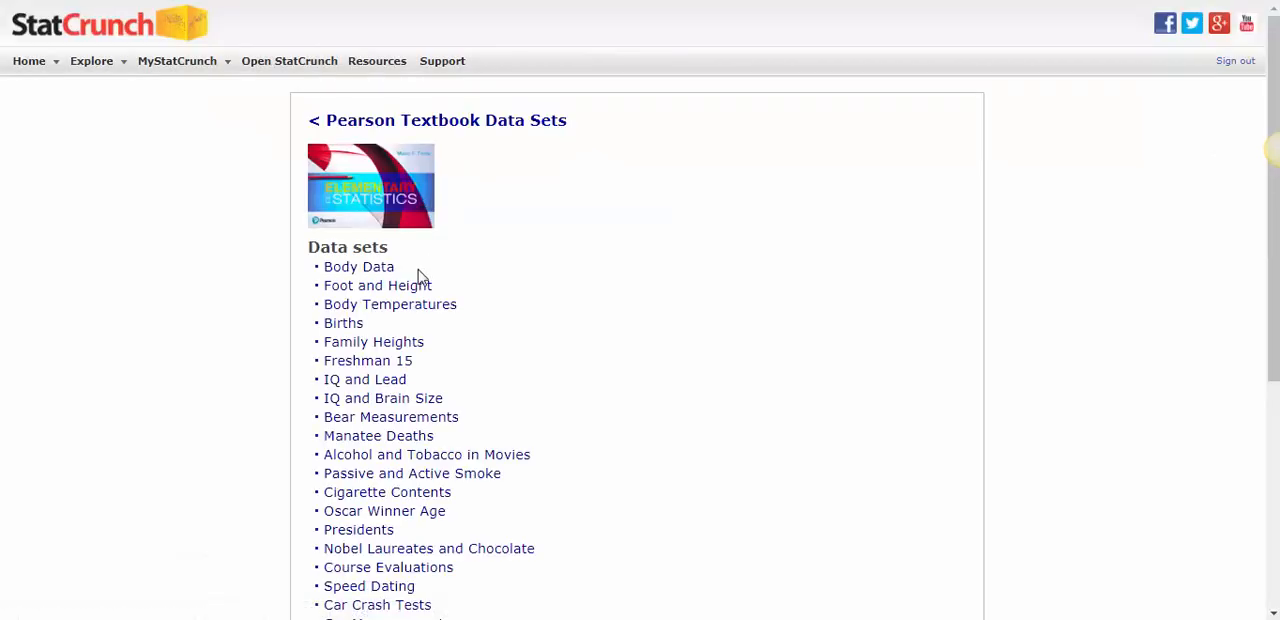
pyautogui.click(360, 286)
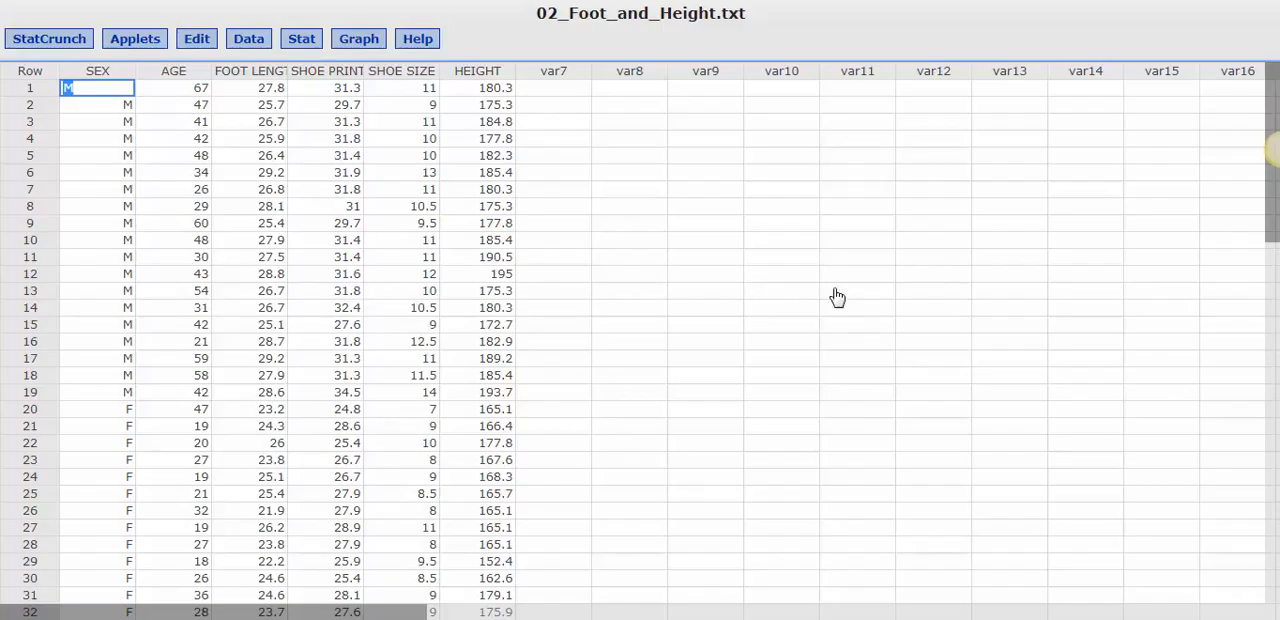
pyautogui.click(836, 290)
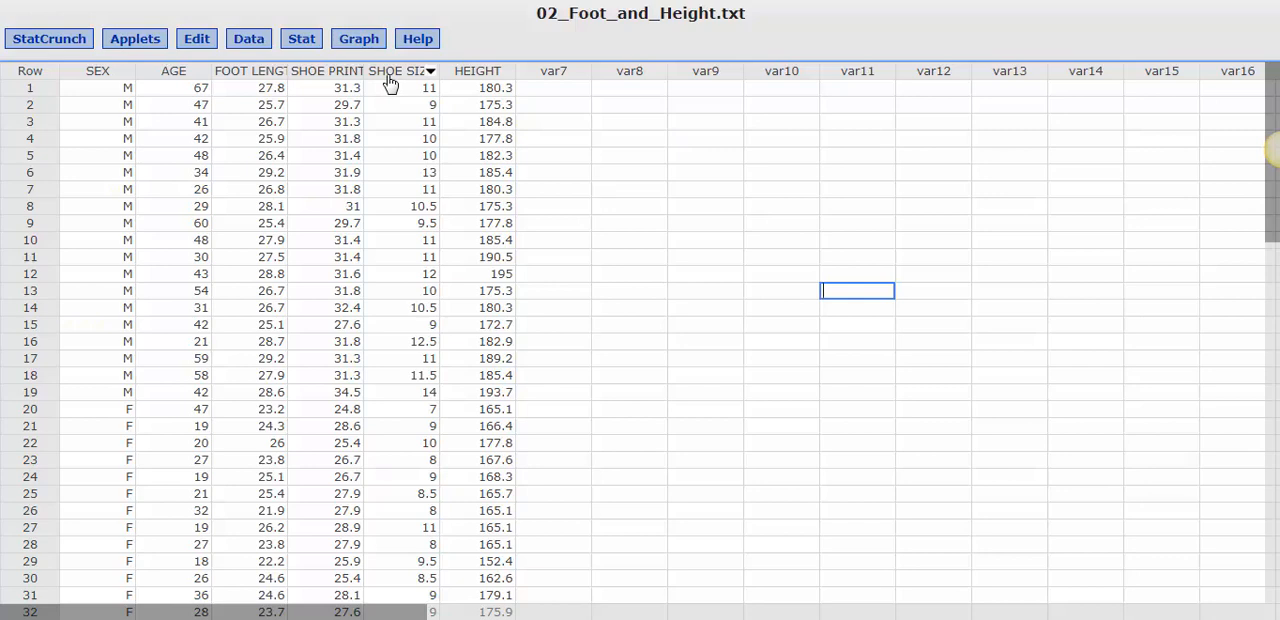
# Bin the AGE column into fixed-width bins starting at 10 with a bin width of 10
pyautogui.click(249, 45)
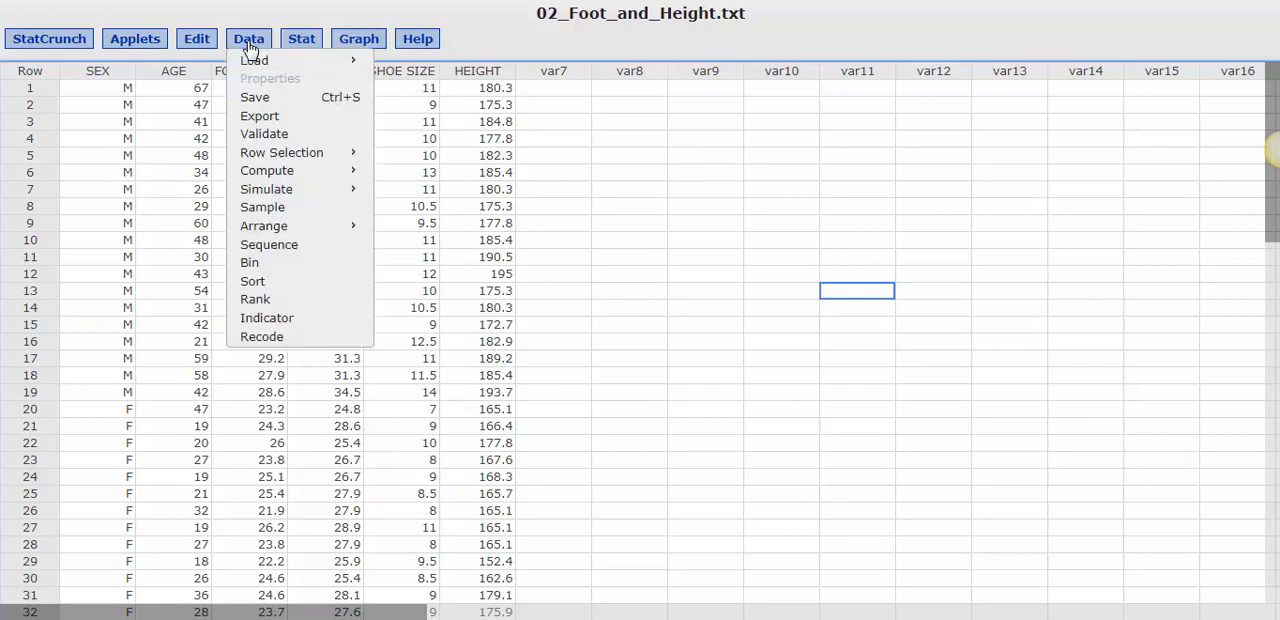
pyautogui.click(252, 262)
pyautogui.click(529, 195)
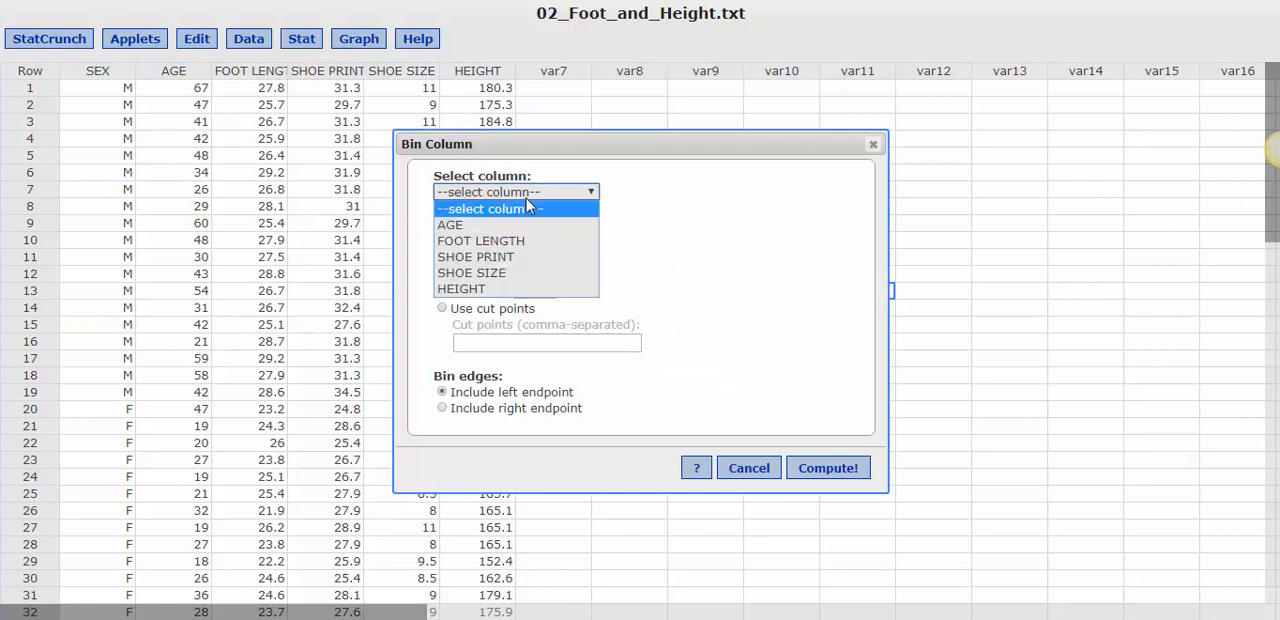
pyautogui.click(463, 227)
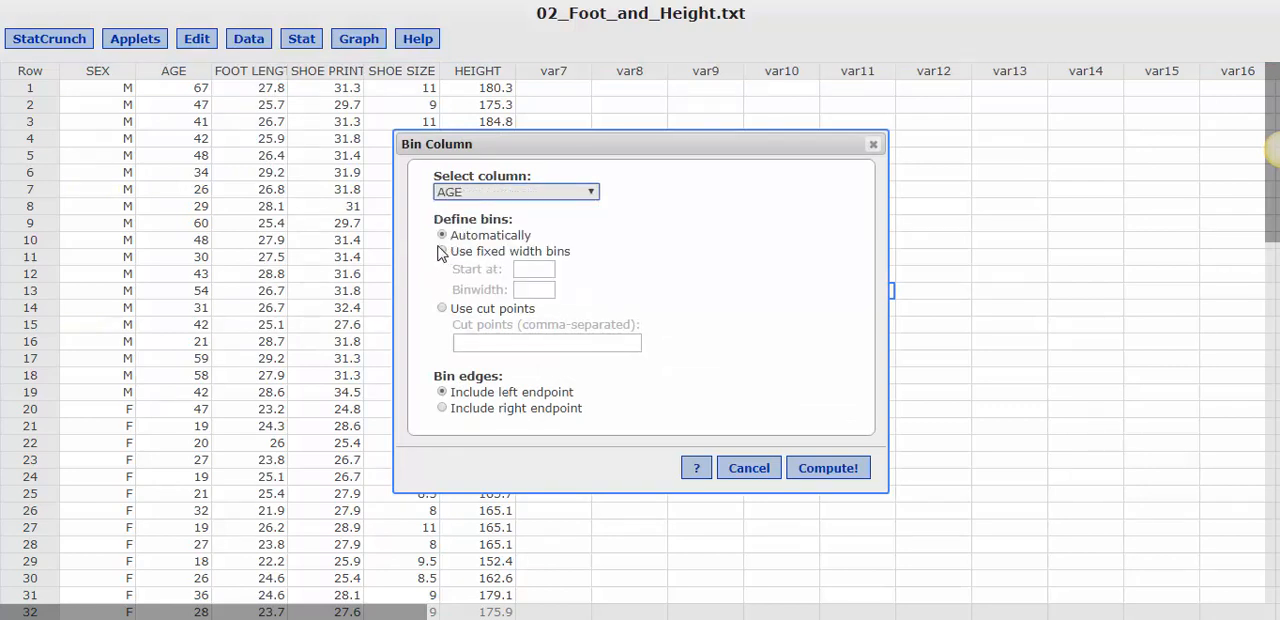
pyautogui.click(443, 252)
pyautogui.click(530, 269)
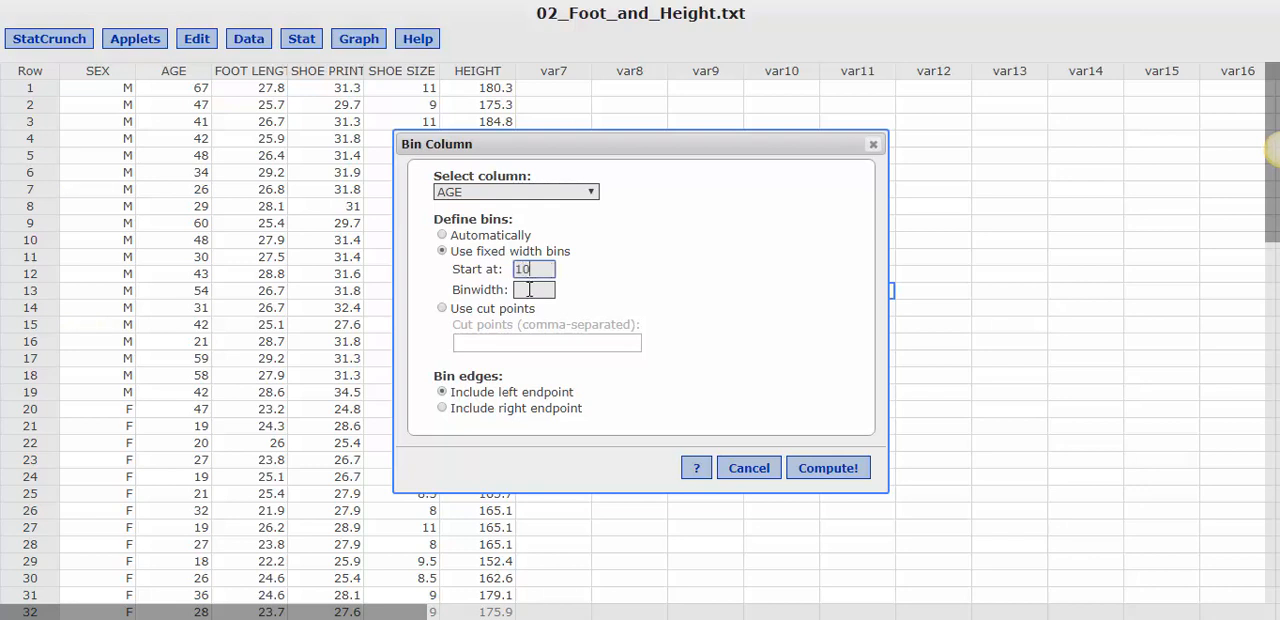
pyautogui.click(529, 289)
pyautogui.click(826, 468)
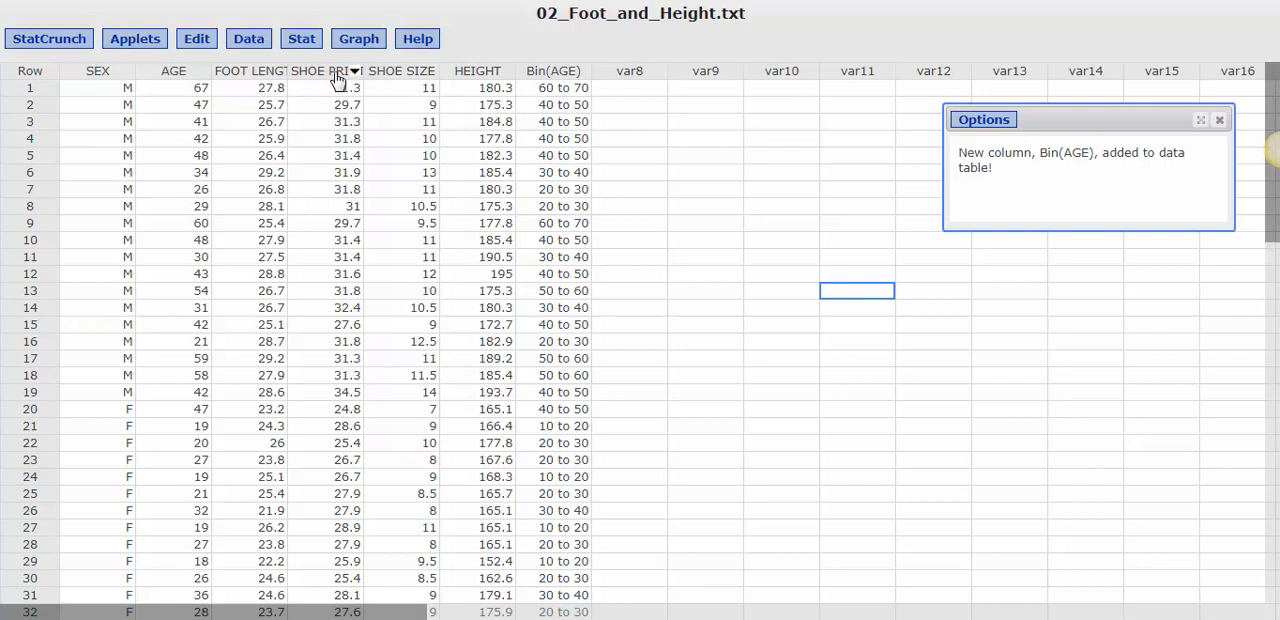
# Create a frequency table for Bin(AGE) showing Frequency and Percent of total, and place the results beside the data columns
pyautogui.click(297, 45)
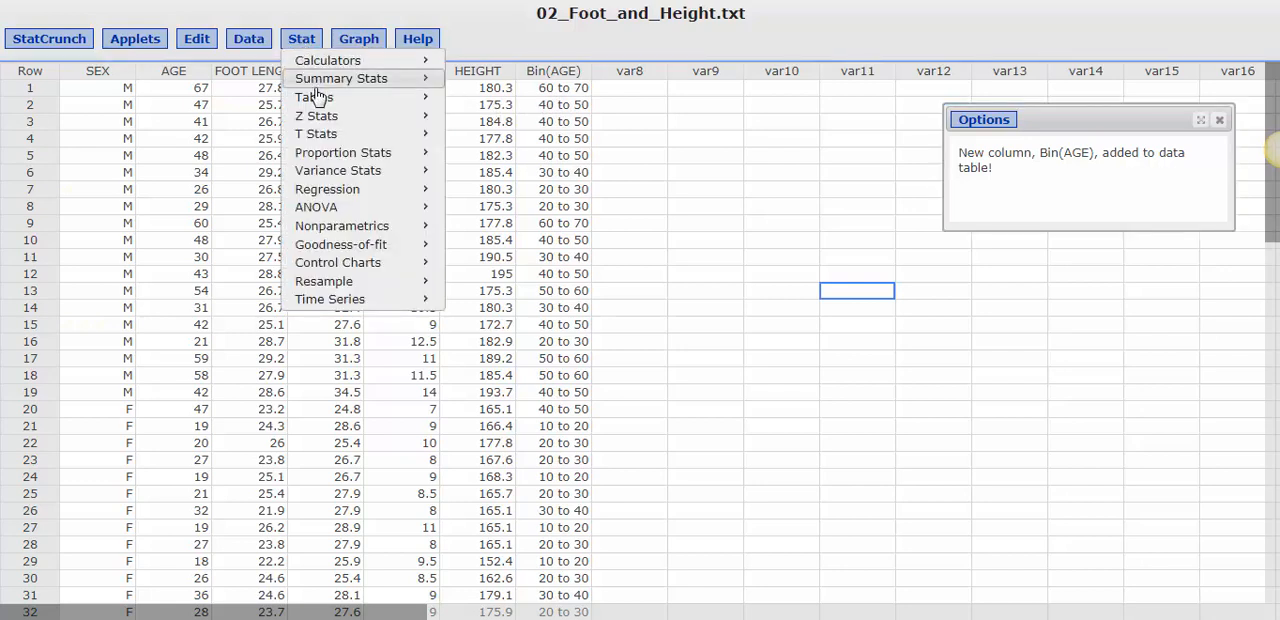
pyautogui.moveTo(318, 101)
pyautogui.click(487, 99)
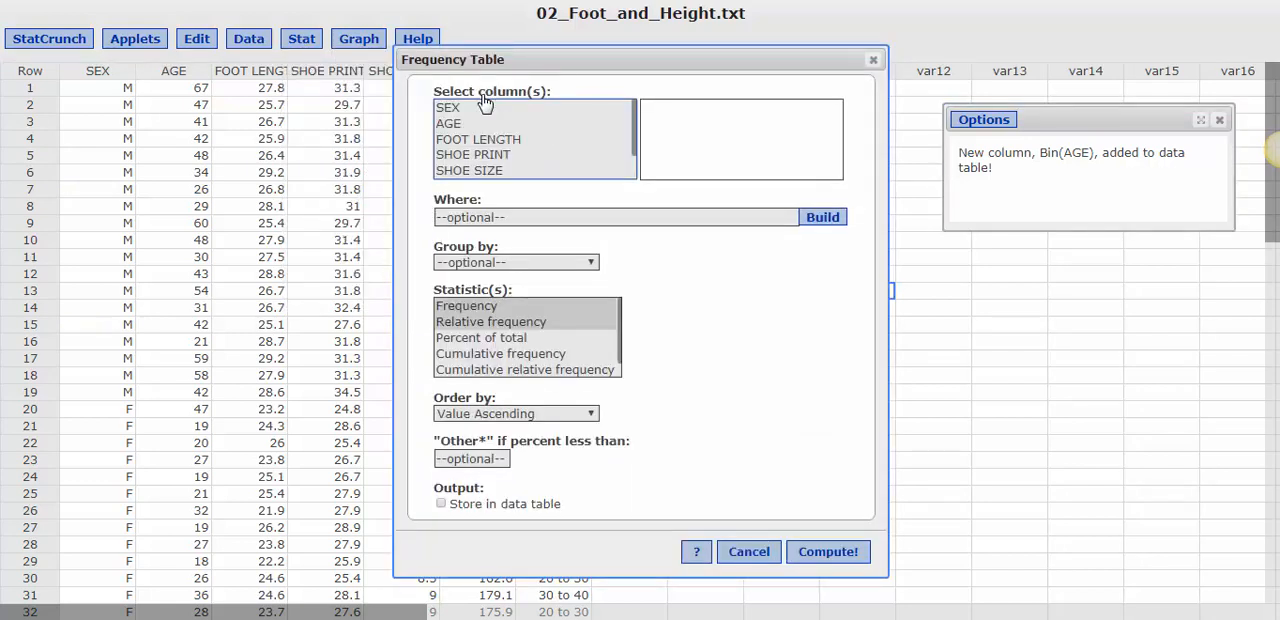
pyautogui.moveTo(638, 130); pyautogui.dragTo(642, 160)
pyautogui.click(510, 171)
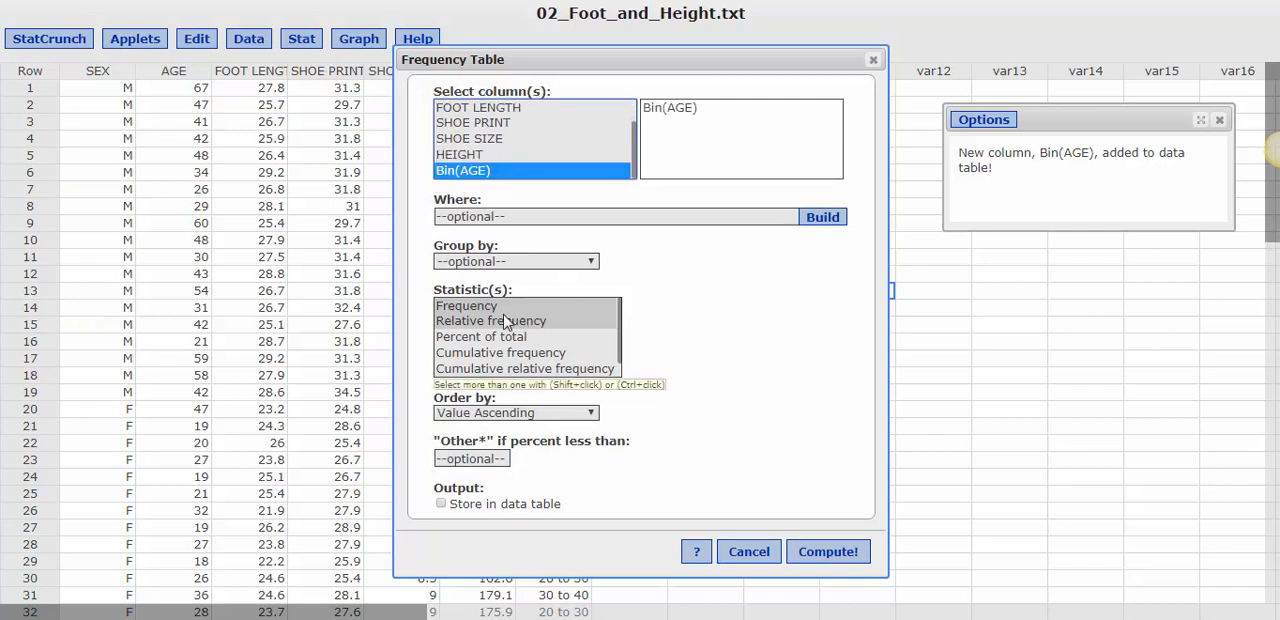
pyautogui.click(476, 307)
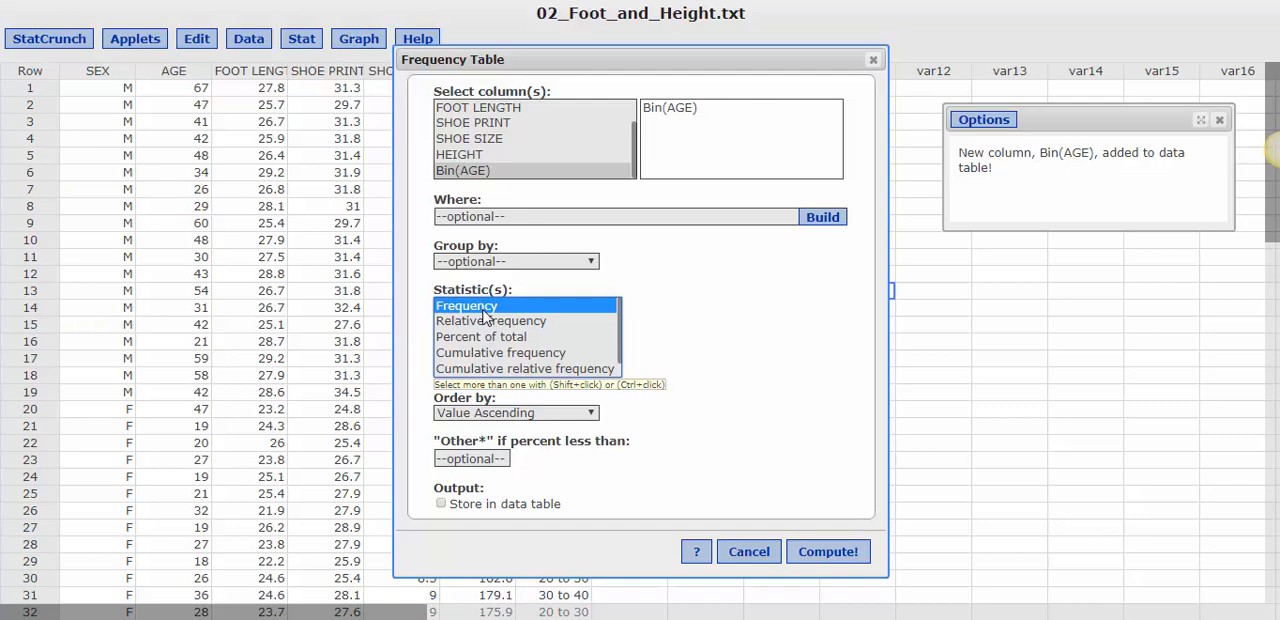
pyautogui.keyDown('ctrl'); pyautogui.click(488, 338); pyautogui.keyUp('ctrl')
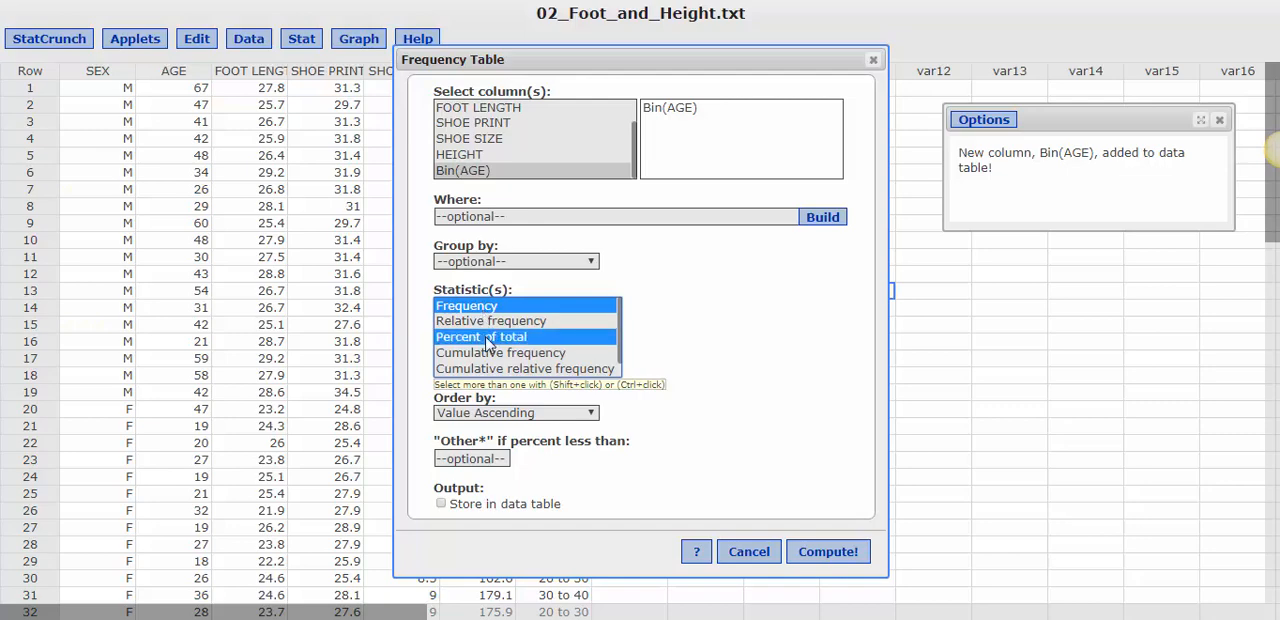
pyautogui.click(823, 553)
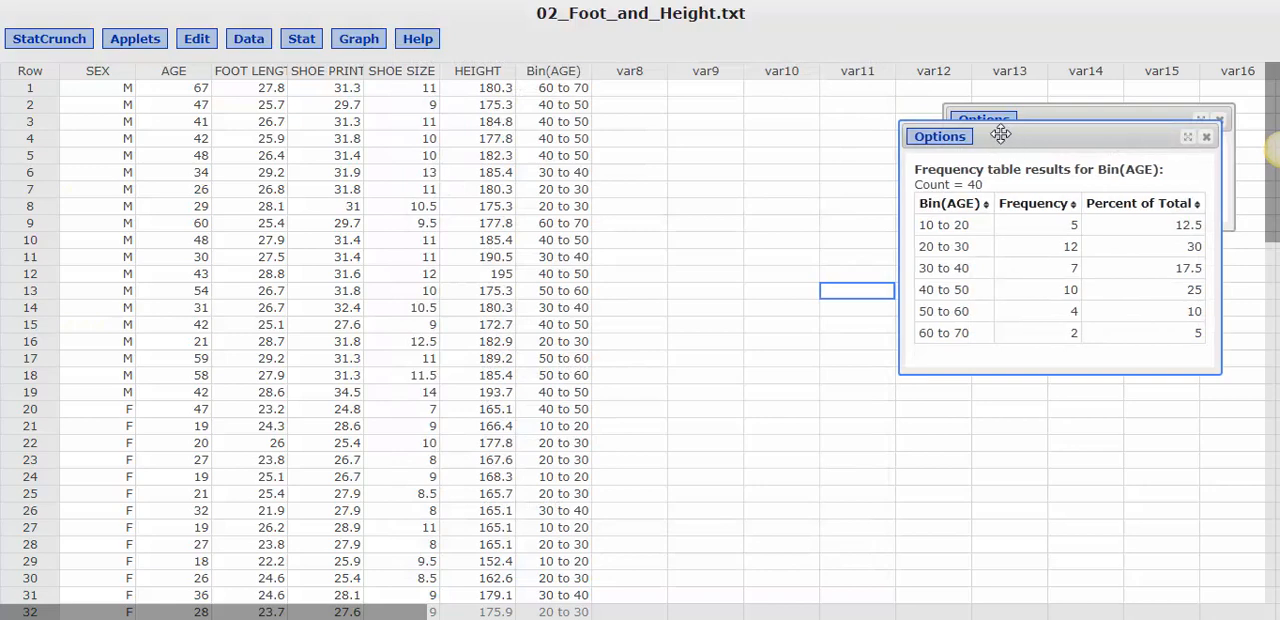
pyautogui.moveTo(1000, 134); pyautogui.dragTo(704, 84)
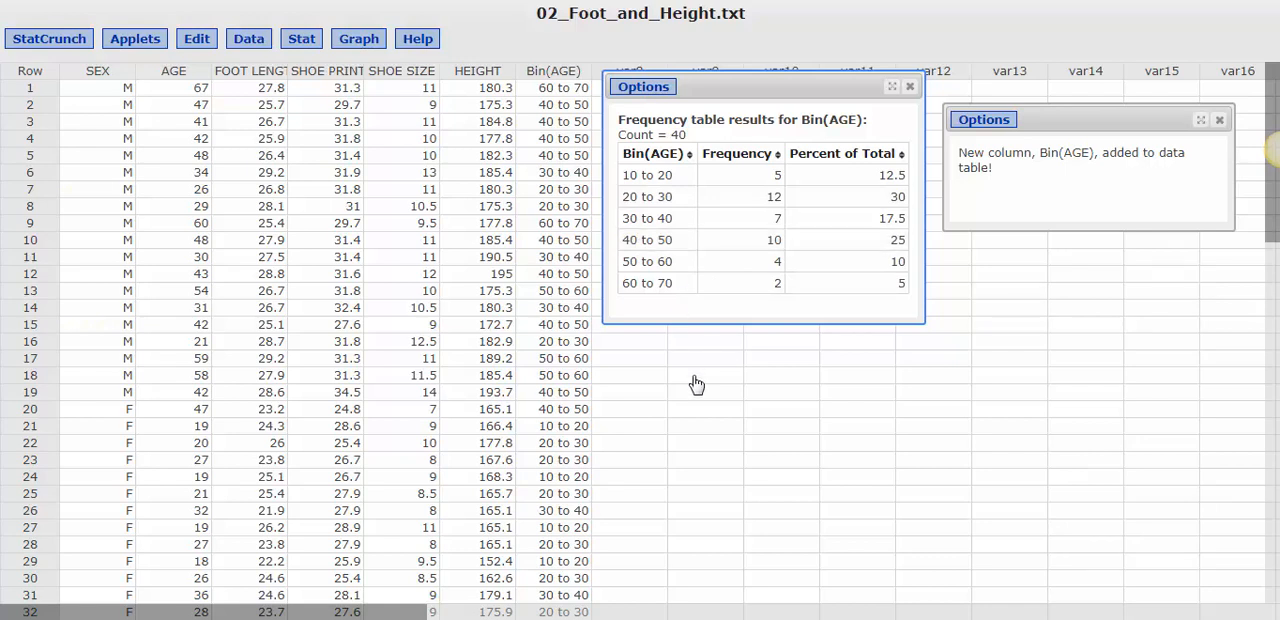
# Edit the Bin(AGE) frequency table to show Relative frequency and Percent of total, and move the results nearer the data columns
pyautogui.click(641, 89)
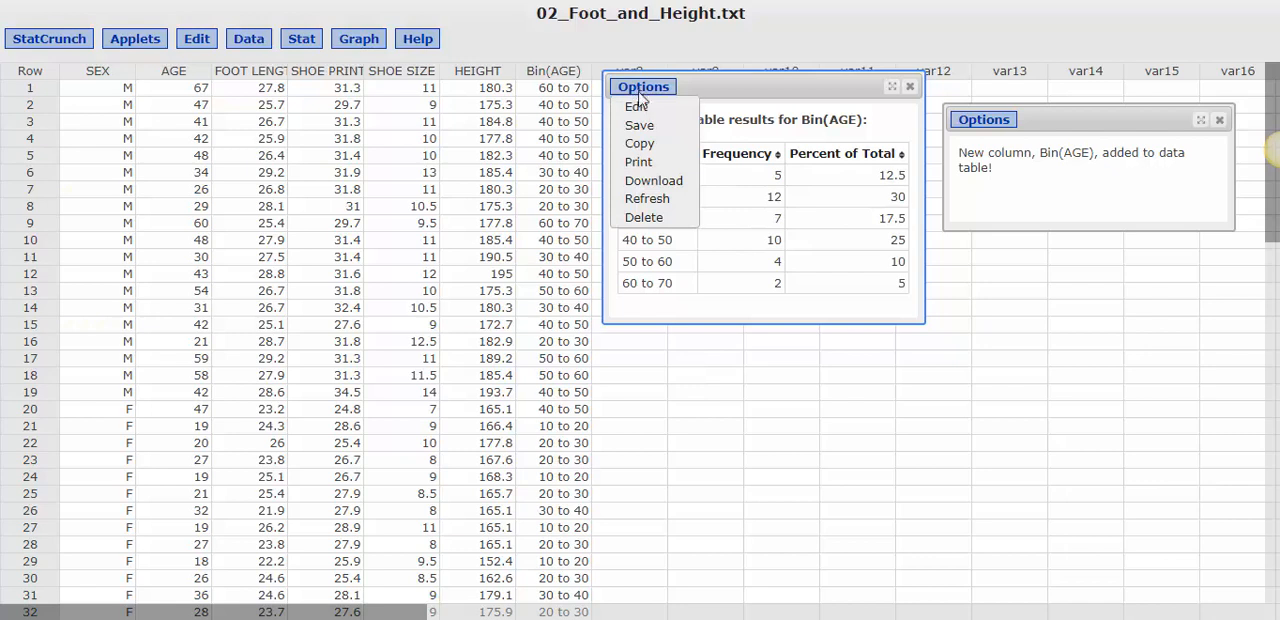
pyautogui.click(637, 106)
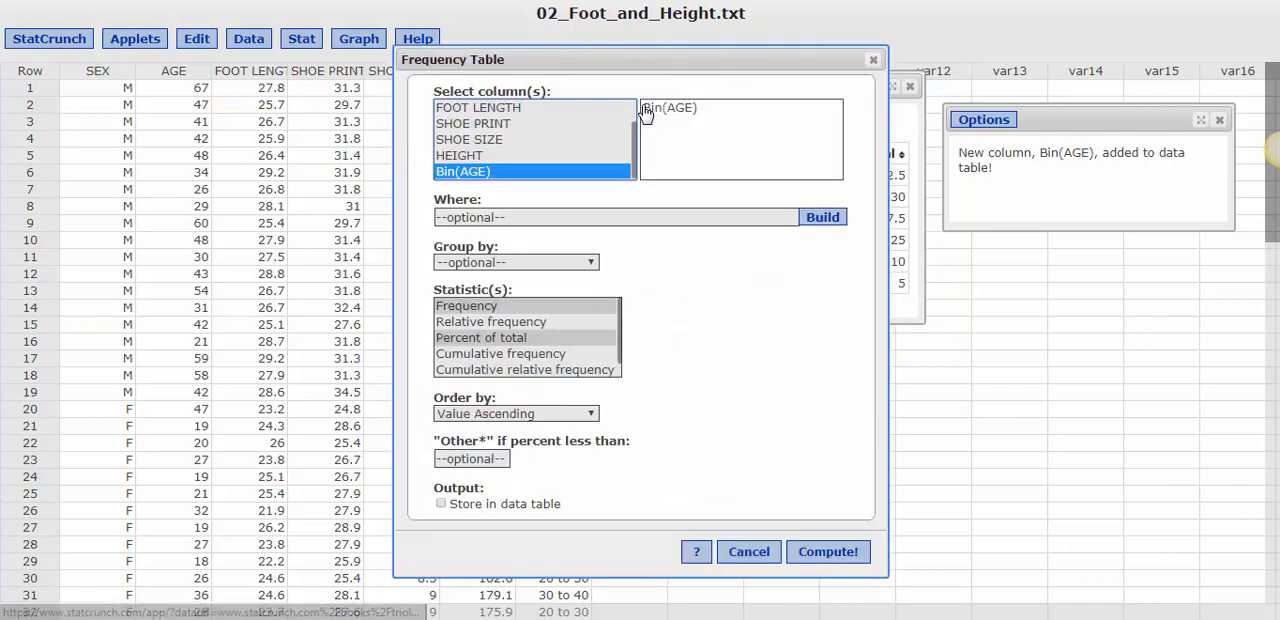
pyautogui.click(531, 322)
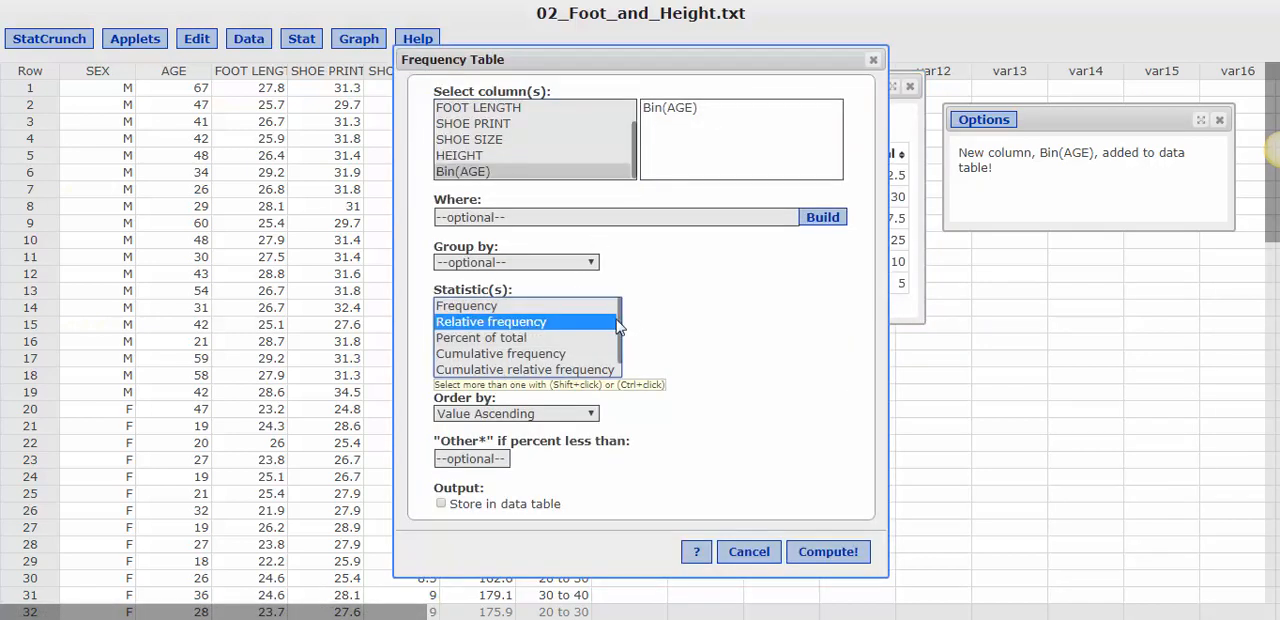
pyautogui.keyDown('ctrl'); pyautogui.click(496, 339); pyautogui.keyUp('ctrl')
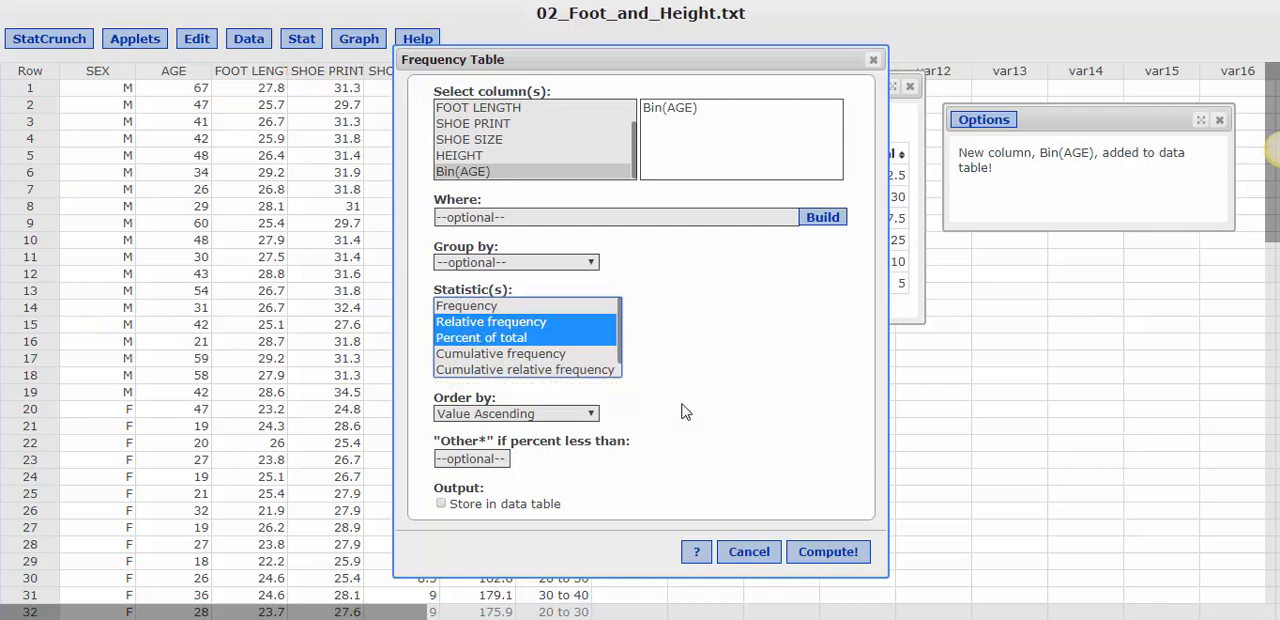
pyautogui.click(829, 558)
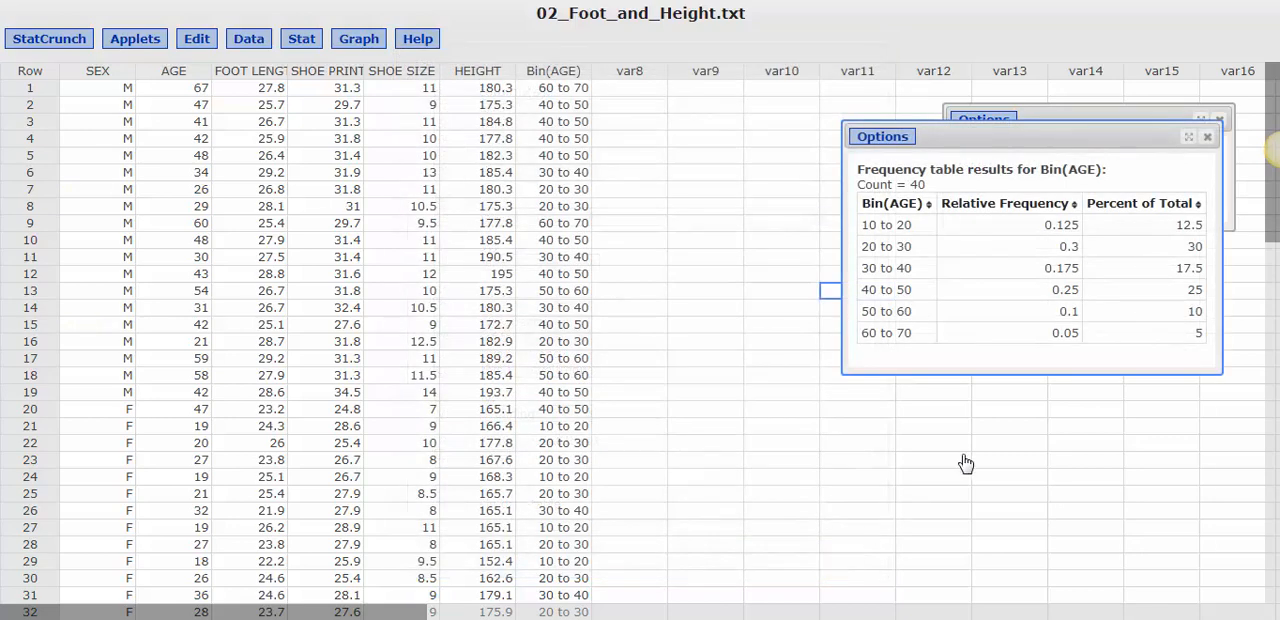
pyautogui.moveTo(998, 133); pyautogui.dragTo(828, 110)
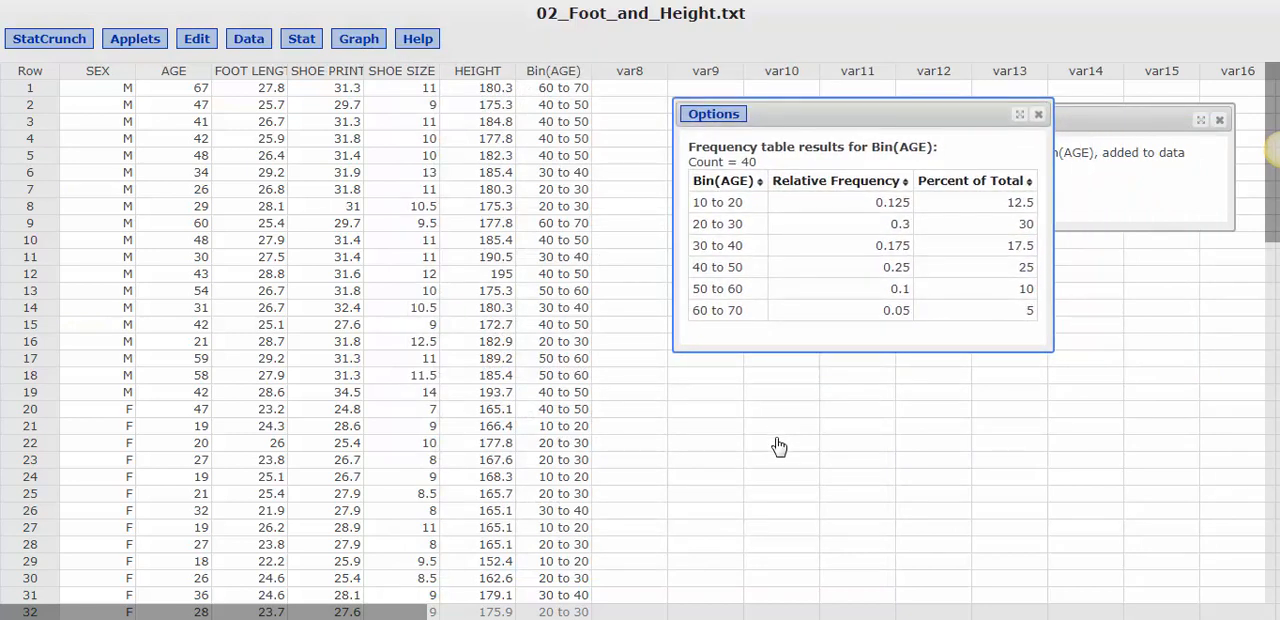
pyautogui.click(630, 345)
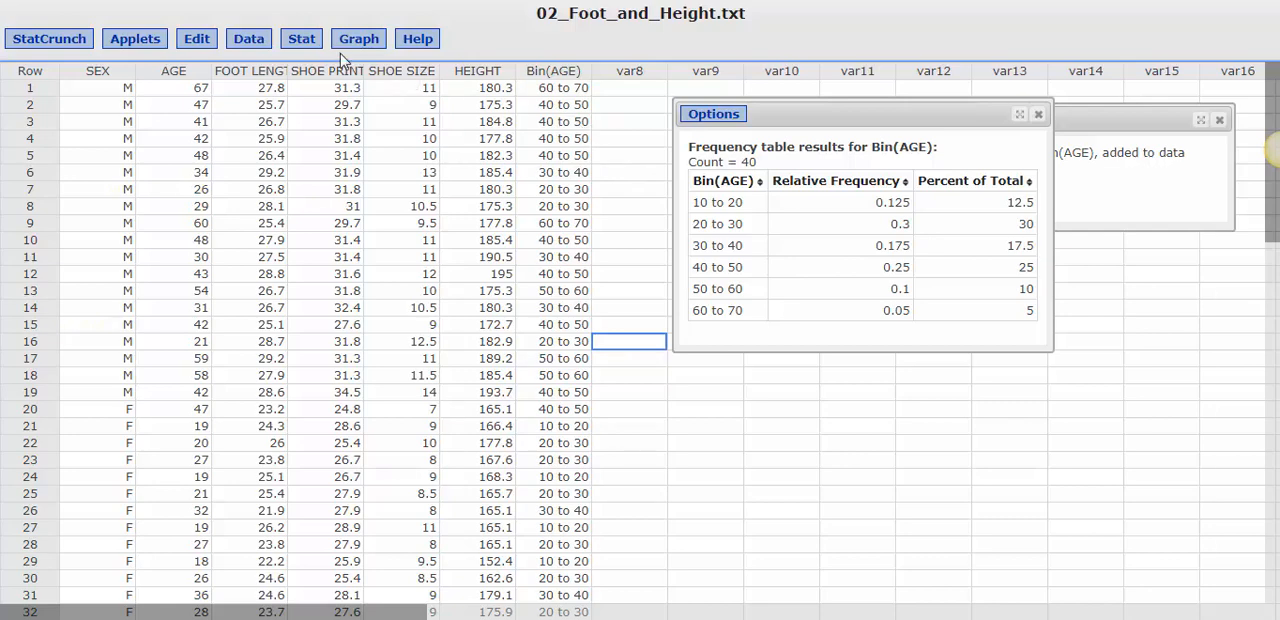
# Create a frequency table for SHOE SIZE showing Frequency and Percent of total, and reposition its results beside the Bin(AGE) table
pyautogui.click(304, 48)
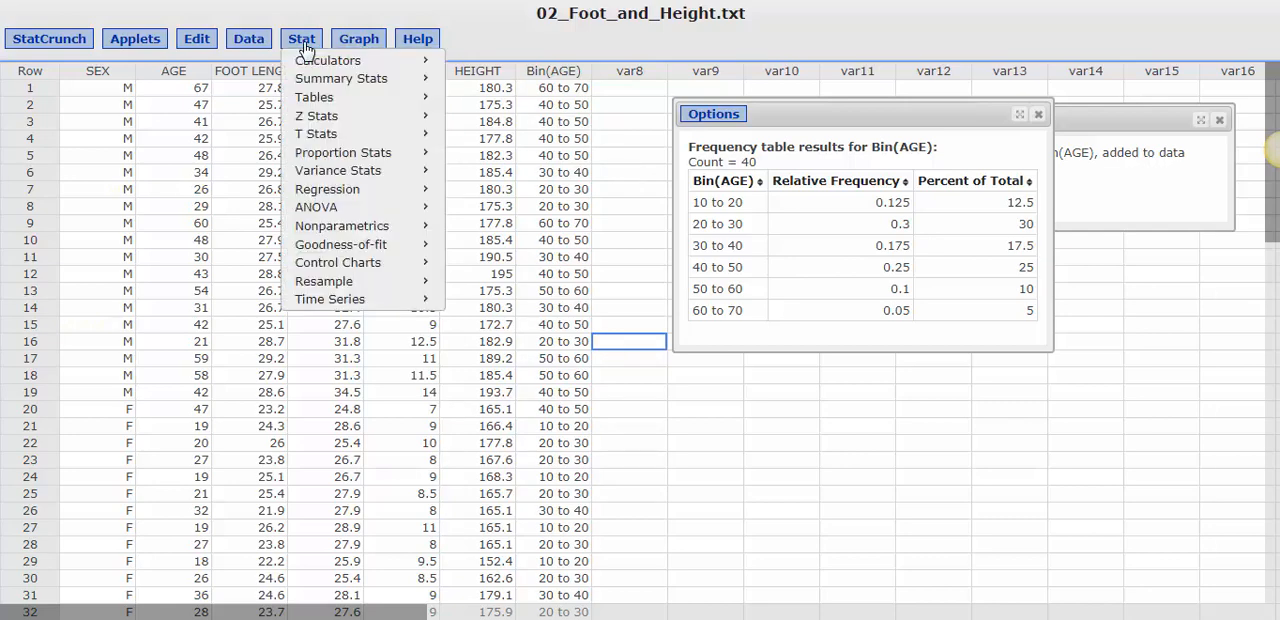
pyautogui.moveTo(315, 98)
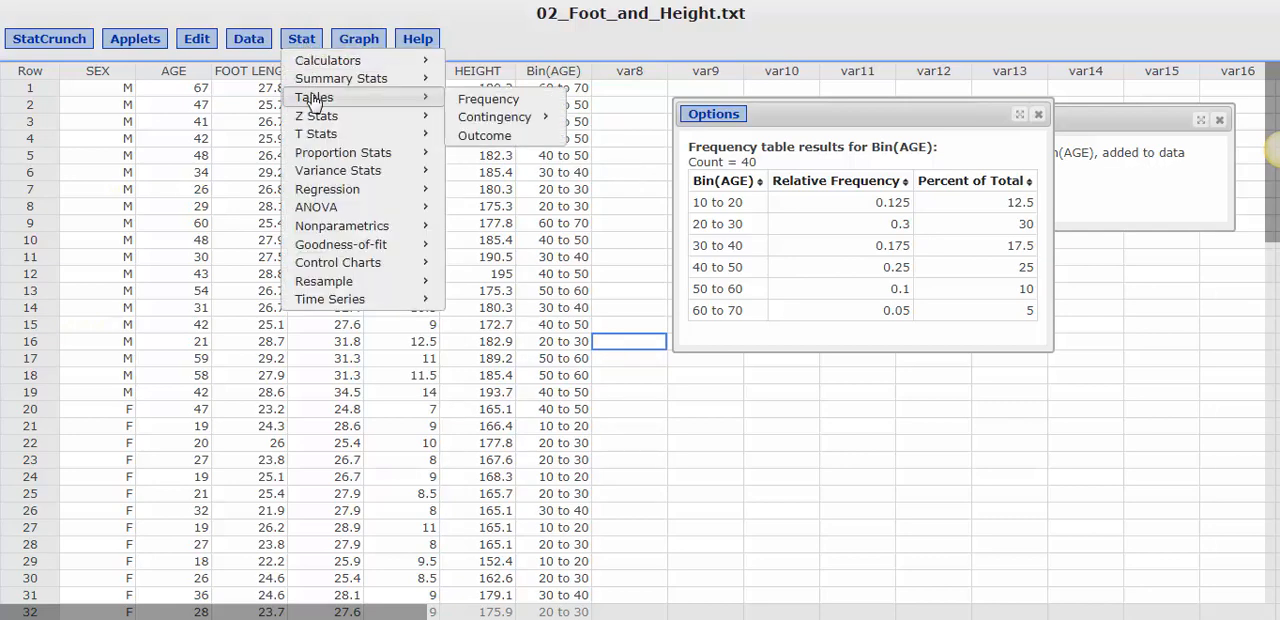
pyautogui.click(474, 100)
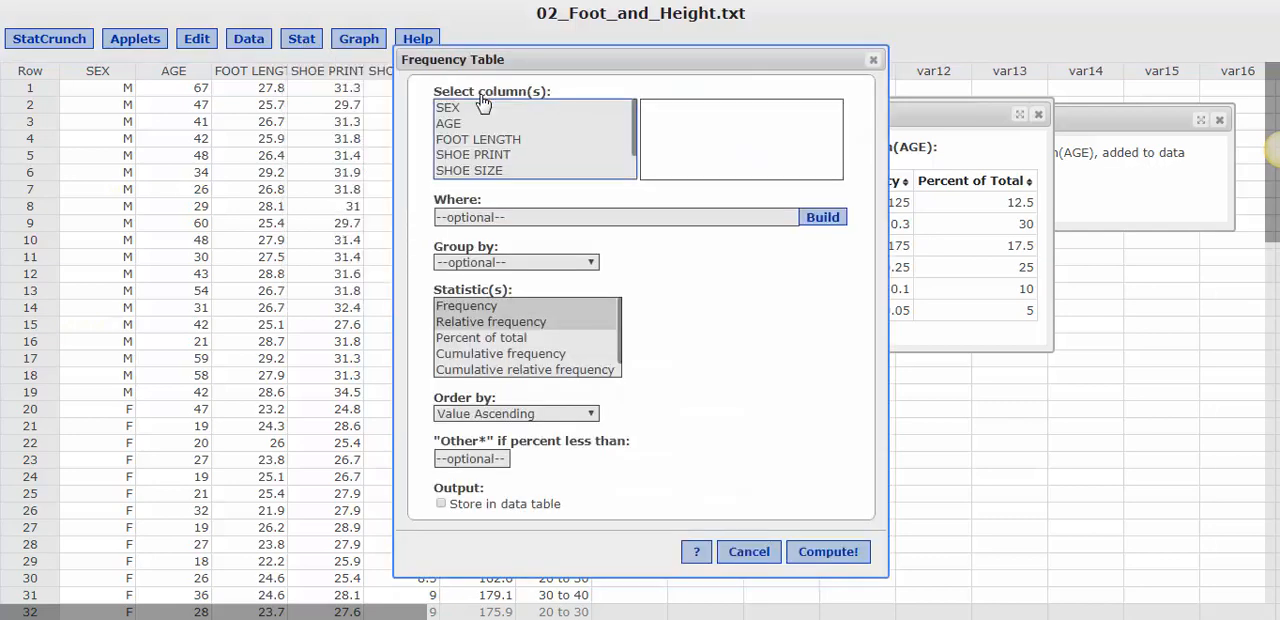
pyautogui.click(489, 172)
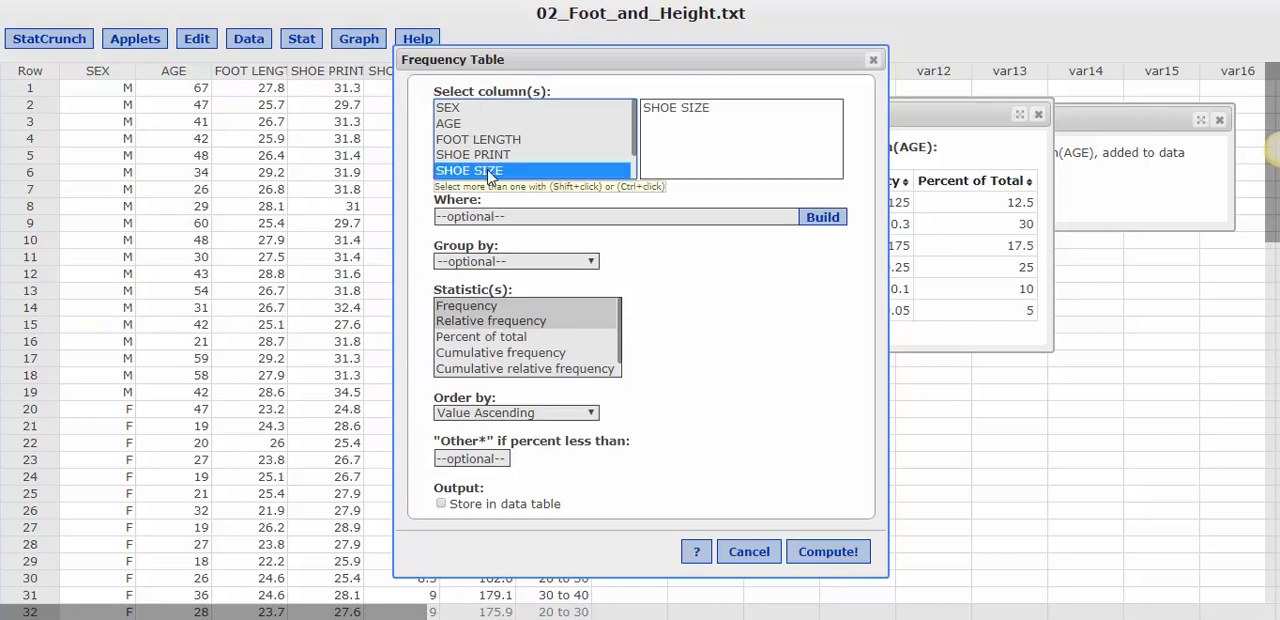
pyautogui.click(488, 308)
pyautogui.keyDown('ctrl'); pyautogui.click(487, 338); pyautogui.keyUp('ctrl')
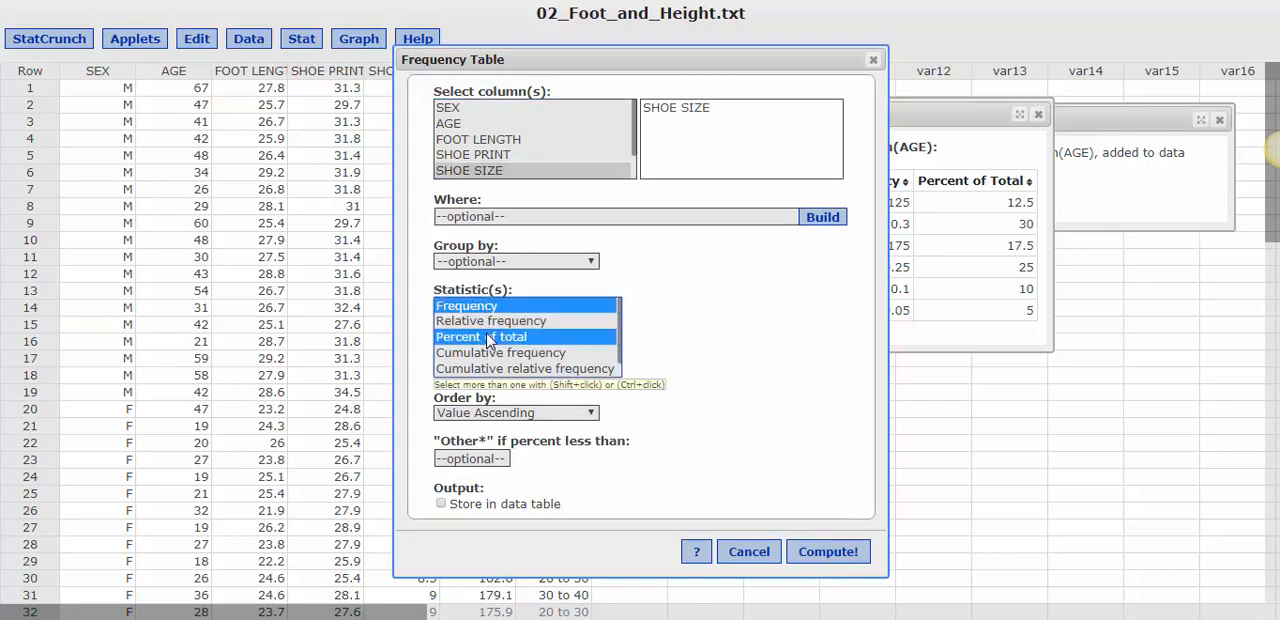
pyautogui.click(821, 560)
pyautogui.moveTo(1006, 143); pyautogui.dragTo(406, 42)
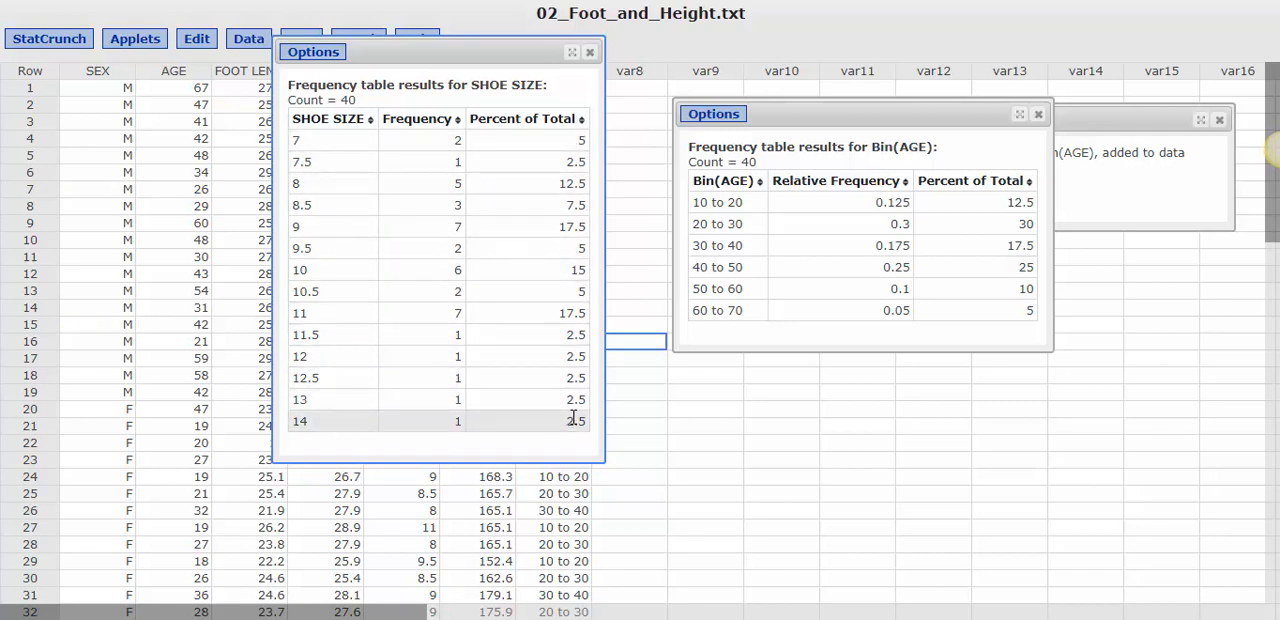
pyautogui.moveTo(422, 51); pyautogui.dragTo(580, 42)
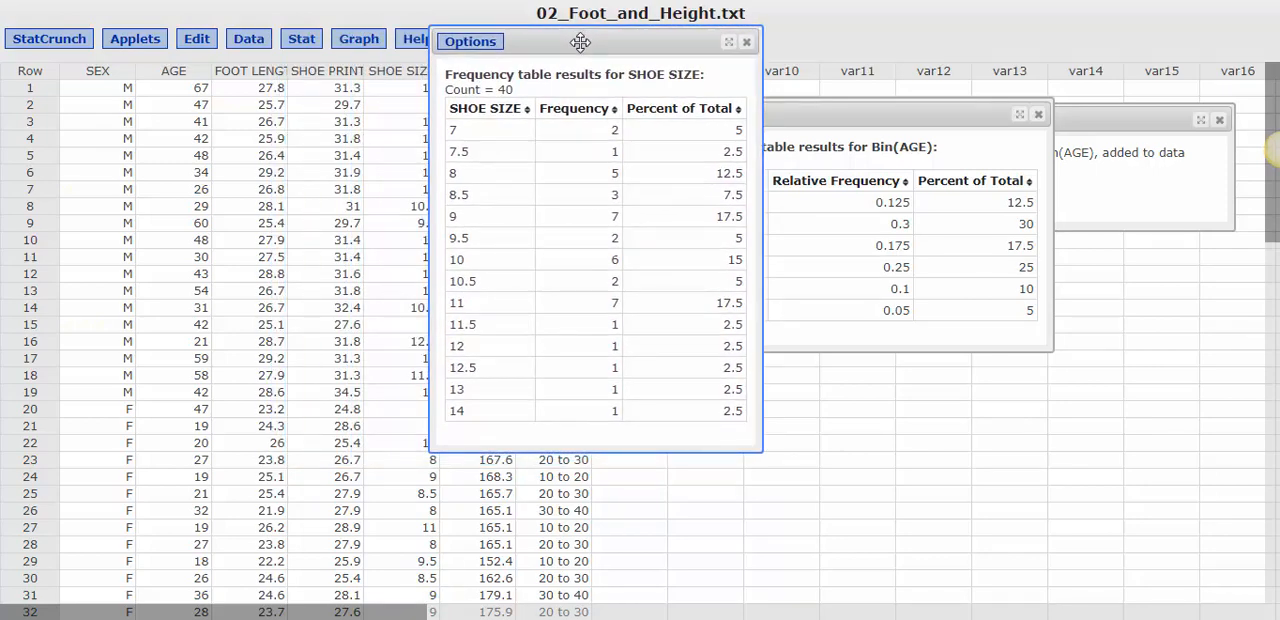
# Group the SHOE SIZE frequency table by SEX and move the recomputed results clear of the Bin(AGE) table
pyautogui.click(466, 43)
pyautogui.click(463, 62)
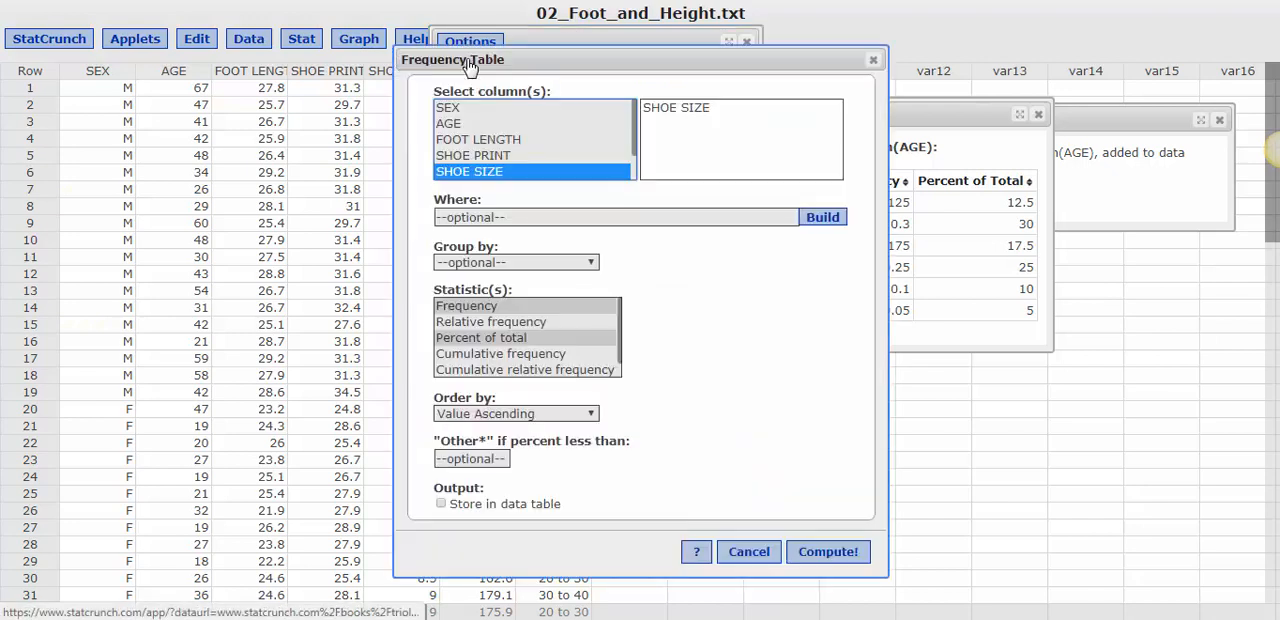
pyautogui.click(480, 264)
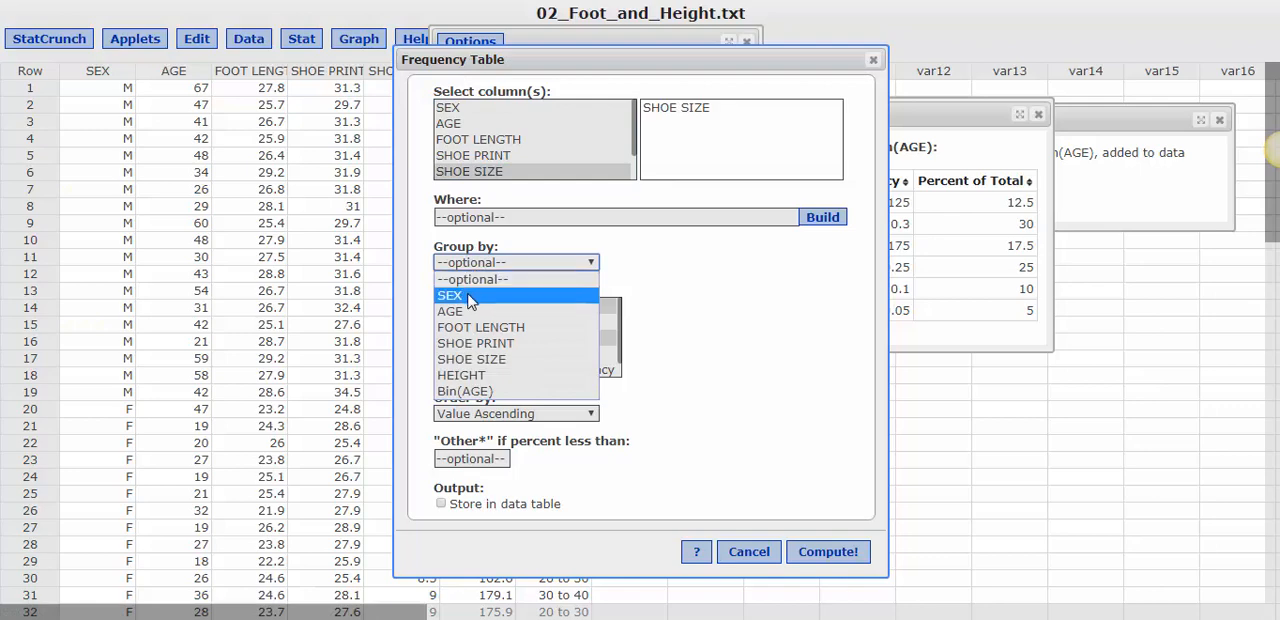
pyautogui.click(478, 294)
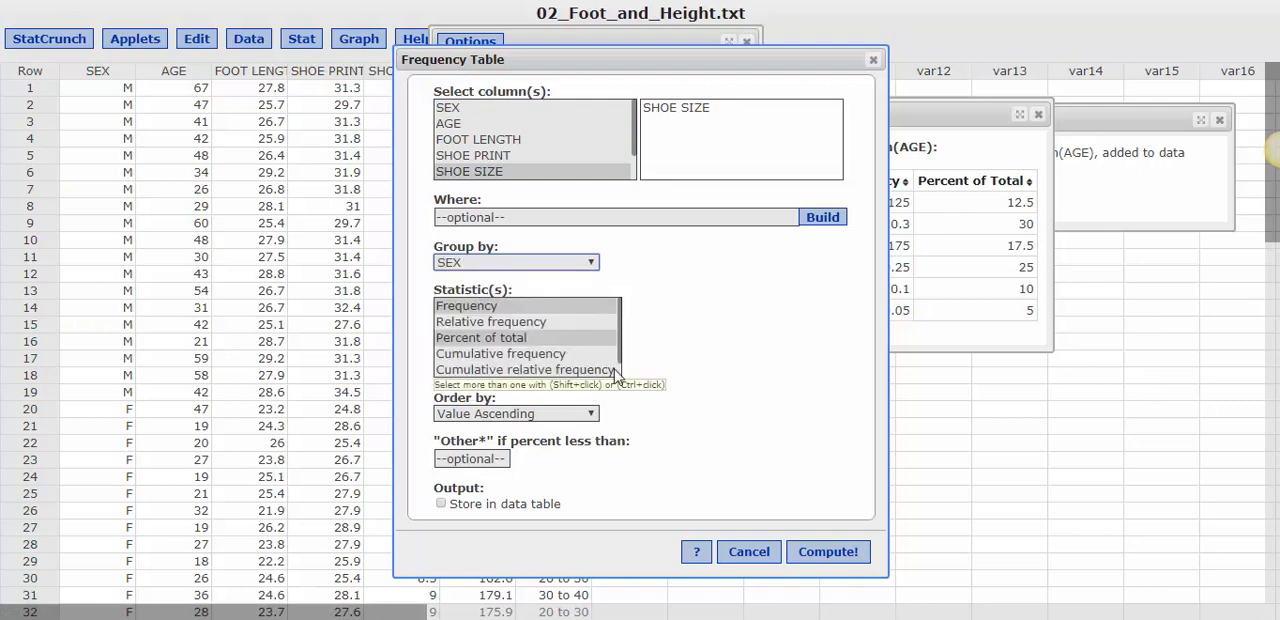
pyautogui.click(814, 550)
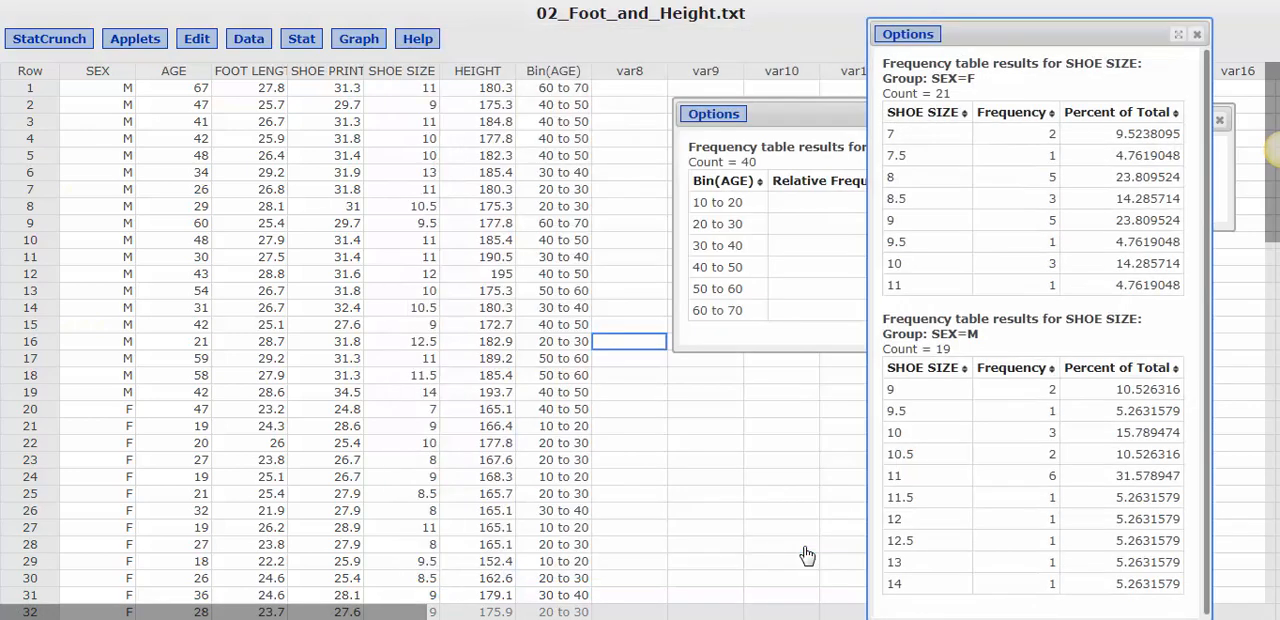
pyautogui.moveTo(980, 25); pyautogui.dragTo(392, 9)
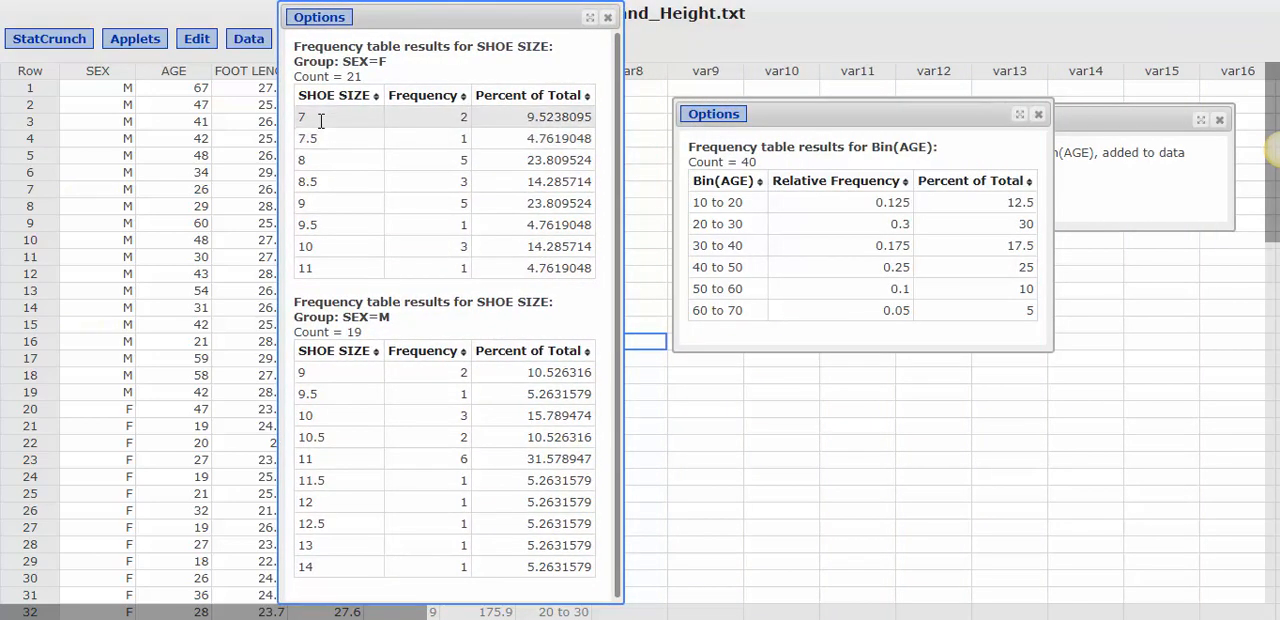